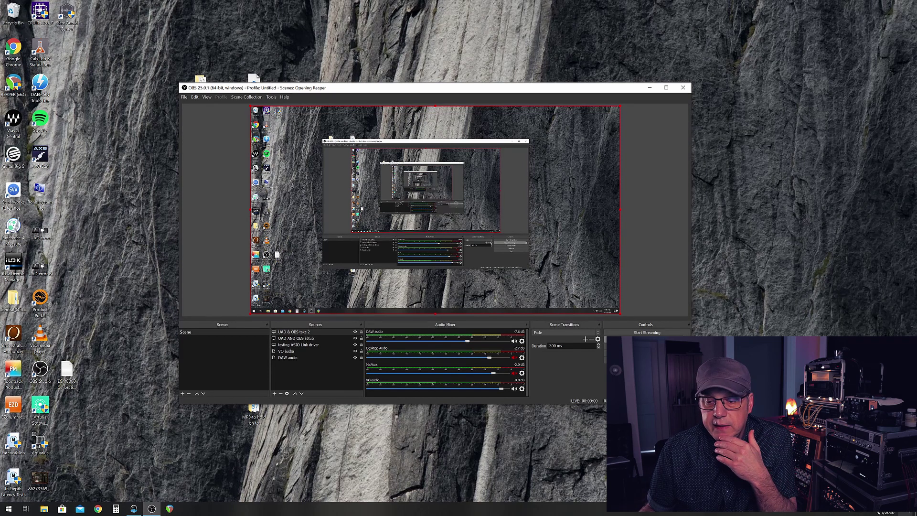
- Check the available input devices on the Windows Sound settings page, then return to OBS
left_click(905, 513)
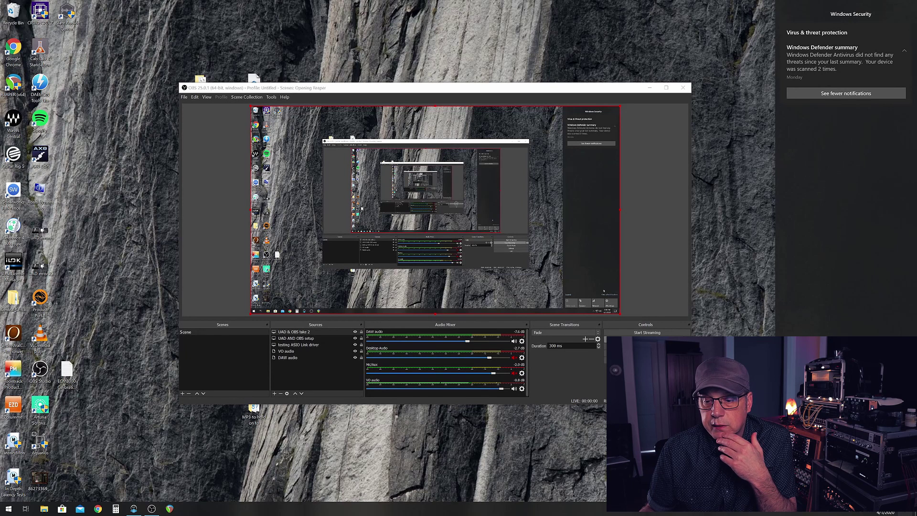
key("super+i")
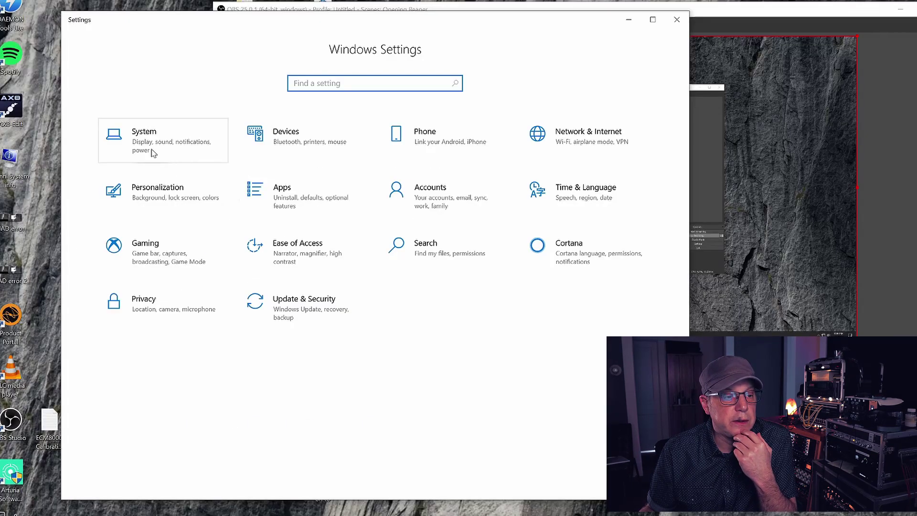
left_click(153, 152)
left_click(152, 153)
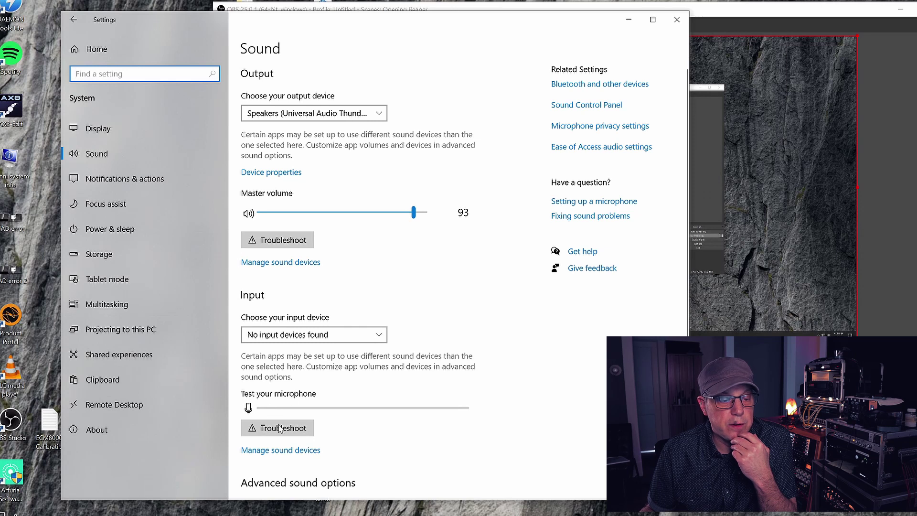
left_click(278, 451)
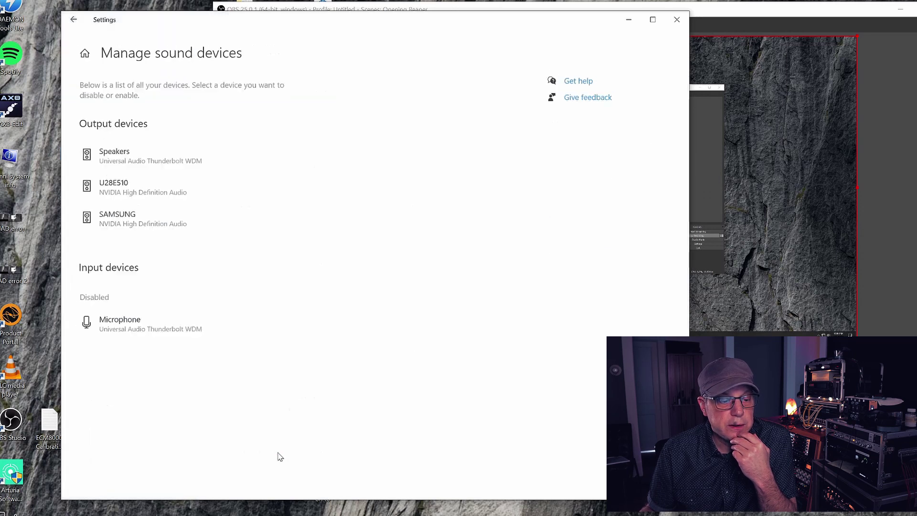
left_click(74, 20)
scroll(302, 377, "down", 3)
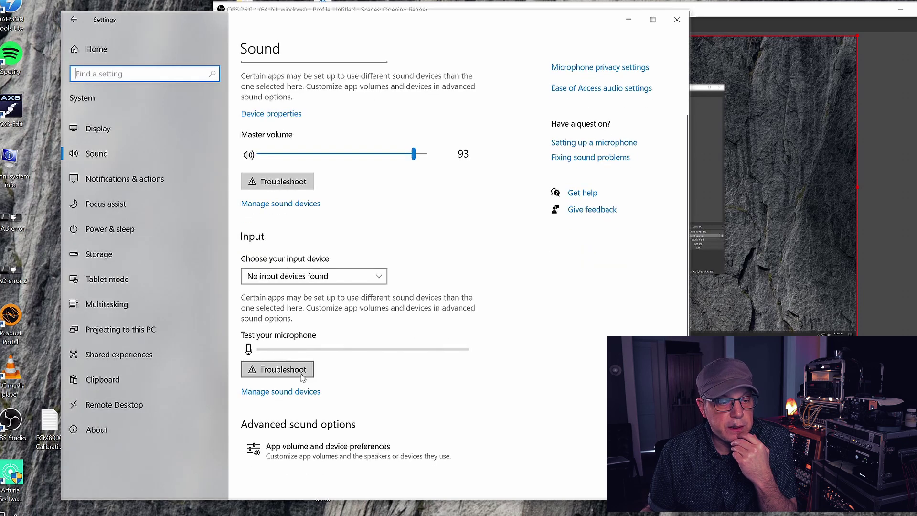
left_click(271, 280)
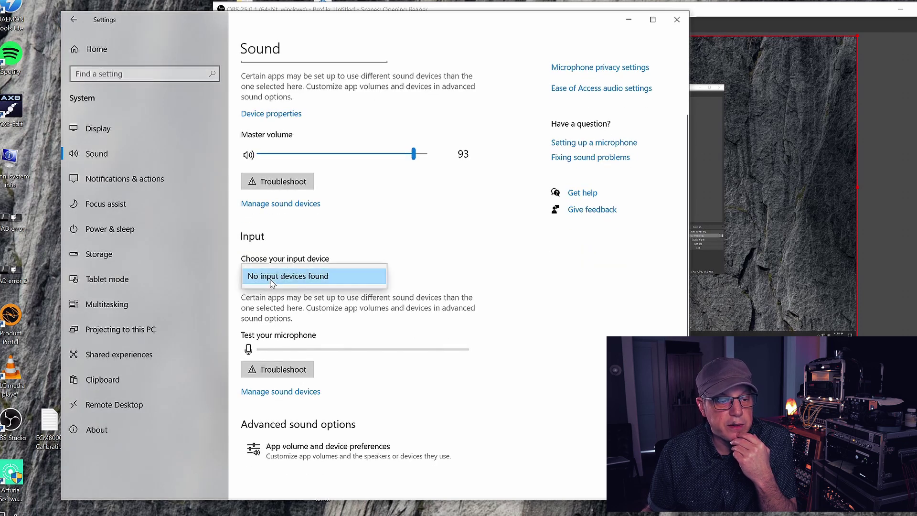
left_click(276, 282)
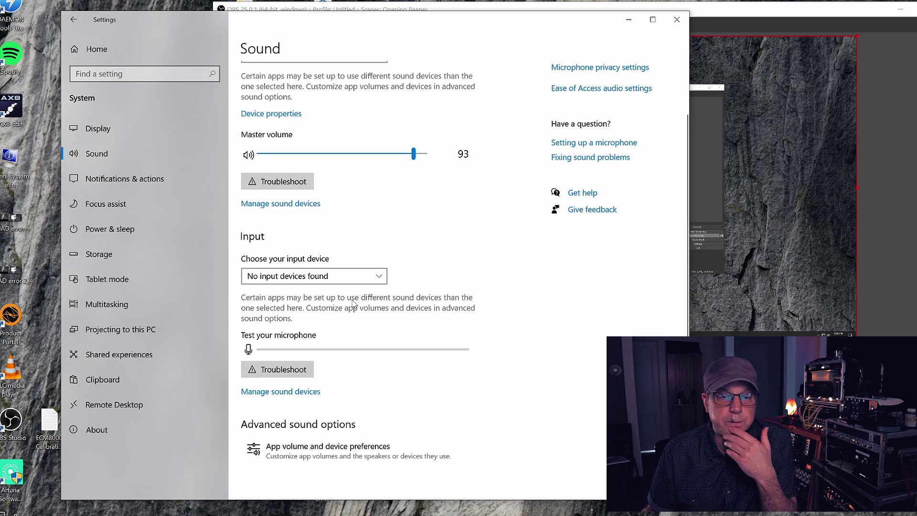
left_click(676, 19)
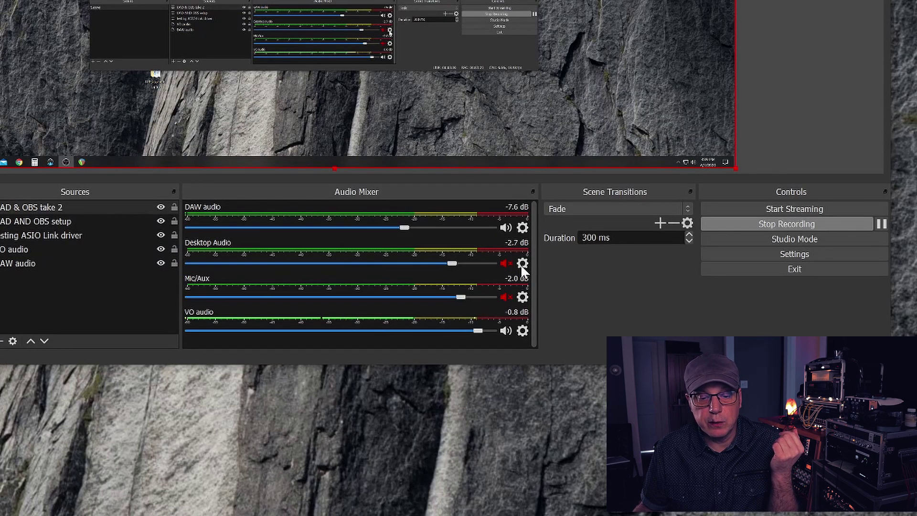
- Inspect the Desktop Audio properties and the Advanced Audio Properties for all sources
left_click(521, 264)
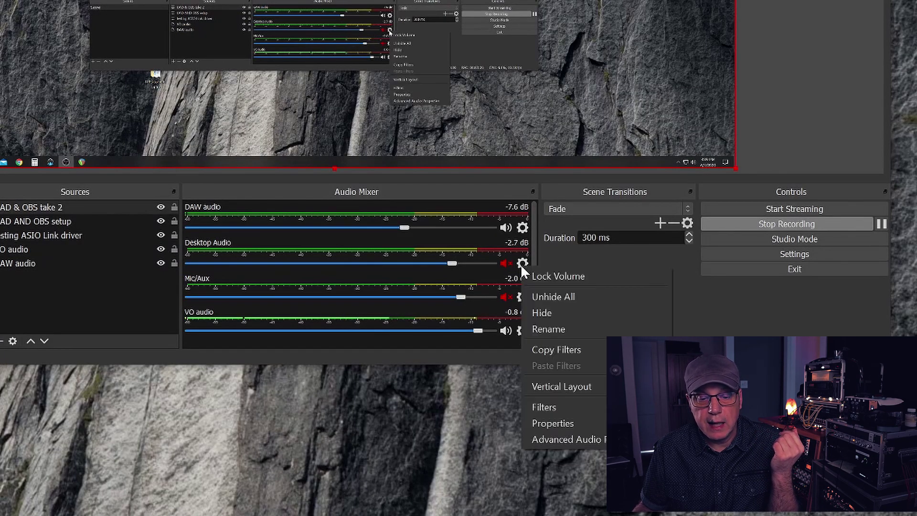
left_click(554, 425)
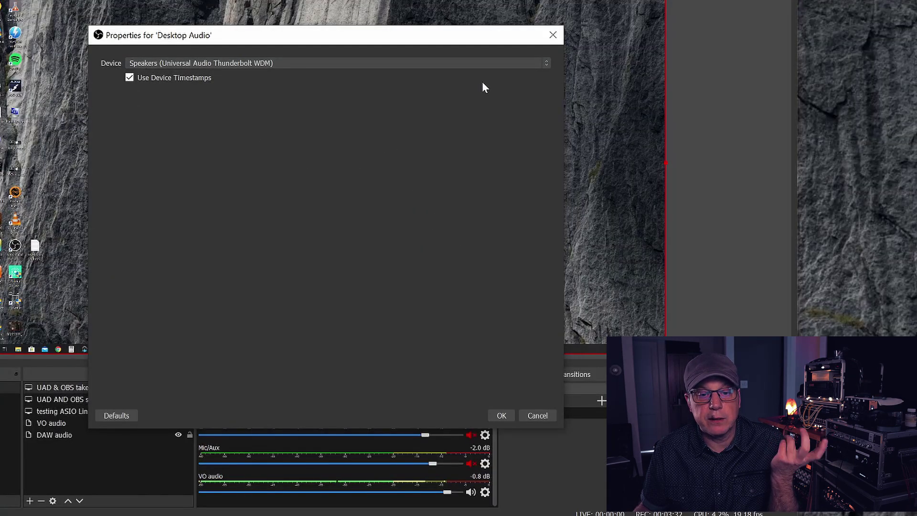
left_click(553, 32)
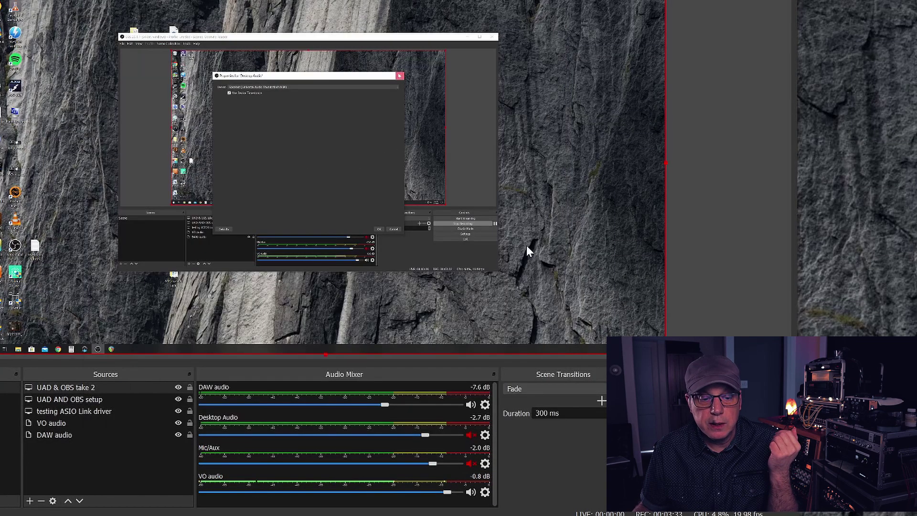
left_click(486, 465)
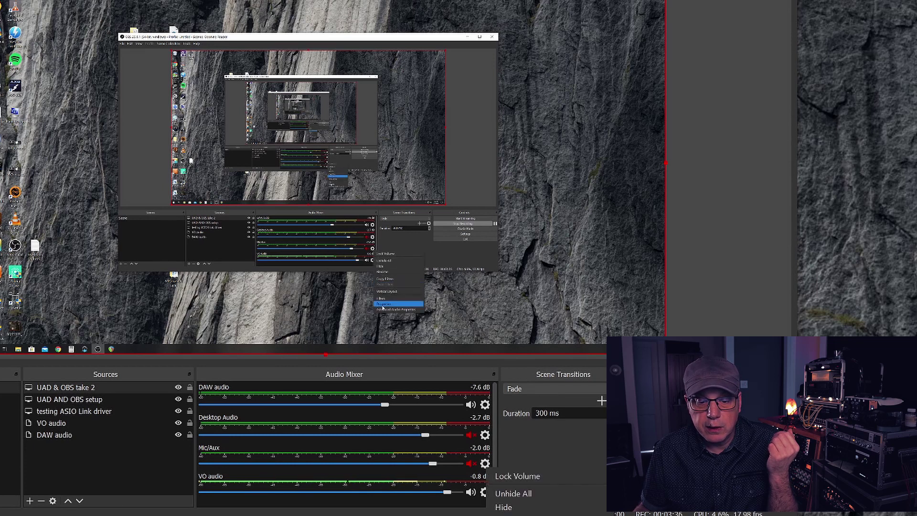
left_click(525, 514)
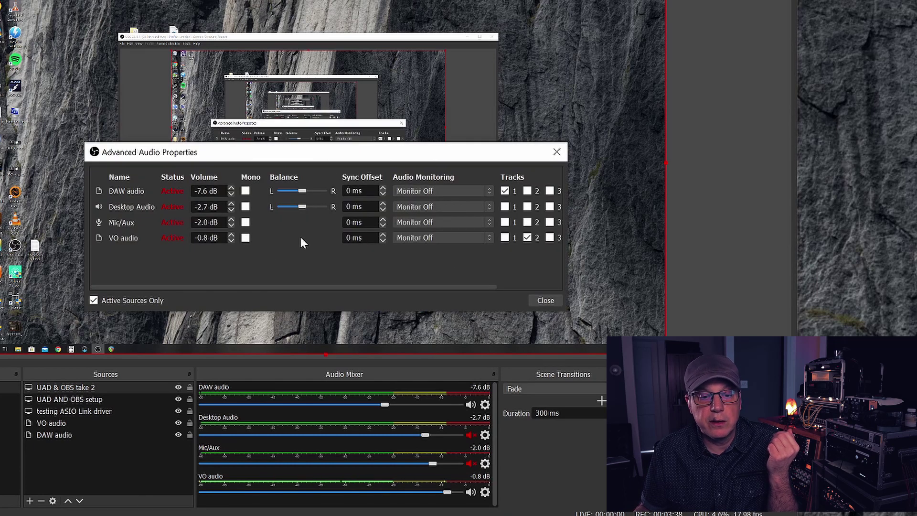
left_click(557, 152)
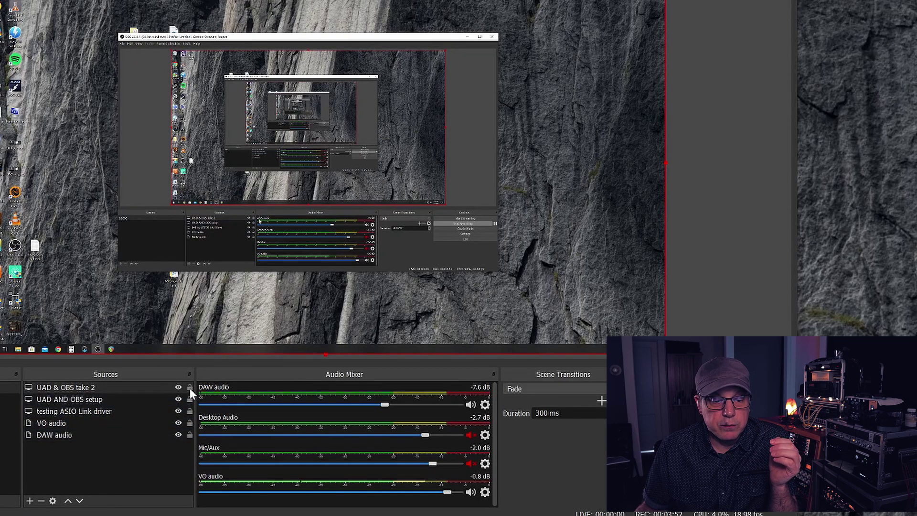
- Open the Properties of the DAW audio source from its right-click menu
left_click(67, 436)
right_click(68, 433)
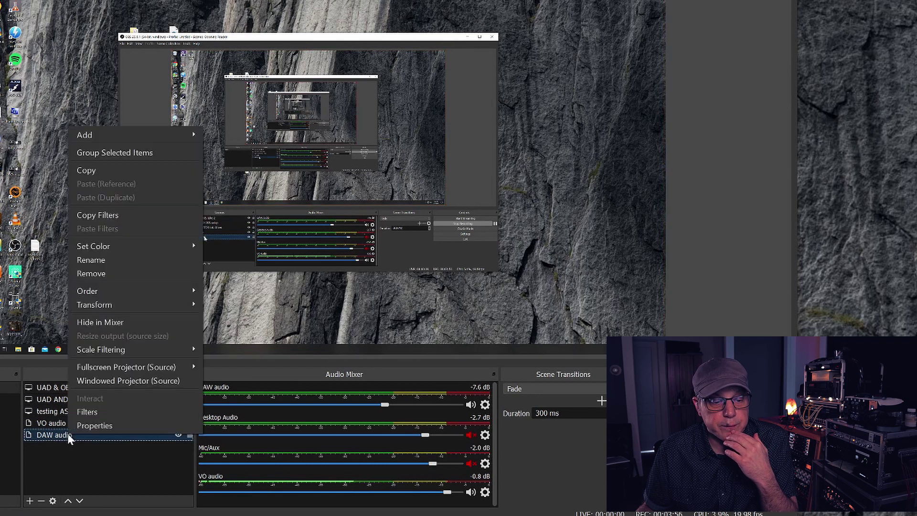
left_click(73, 426)
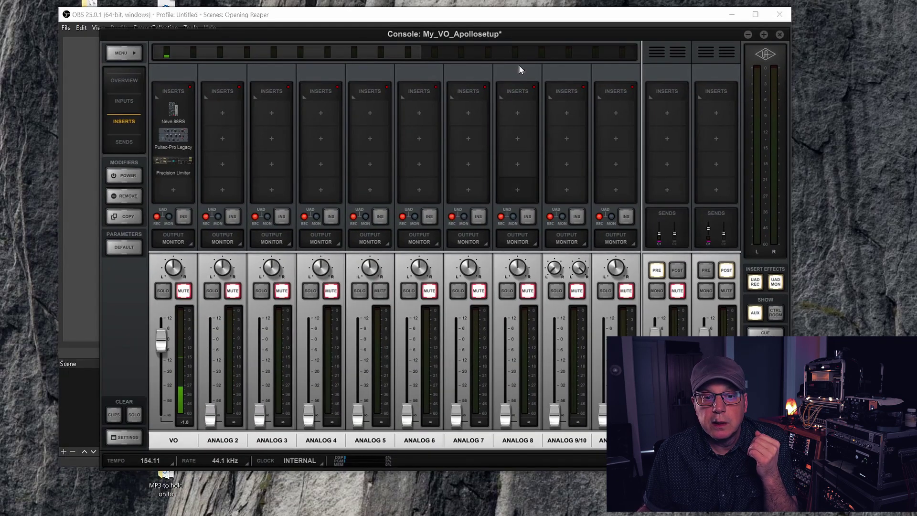
- Scroll the UAD Console to the DAW channel, raise its fader from the bottom, and return to OBS
left_click(558, 54)
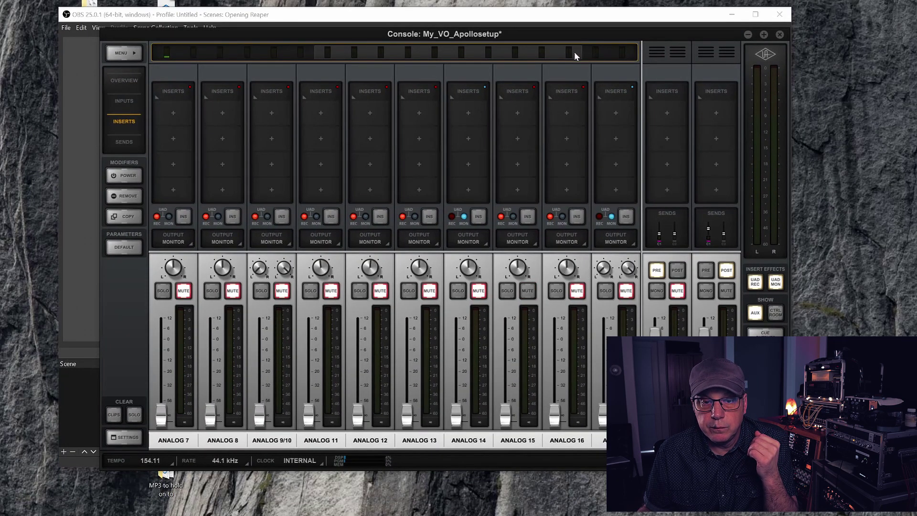
left_click_drag(594, 54, 605, 52)
left_click(615, 50)
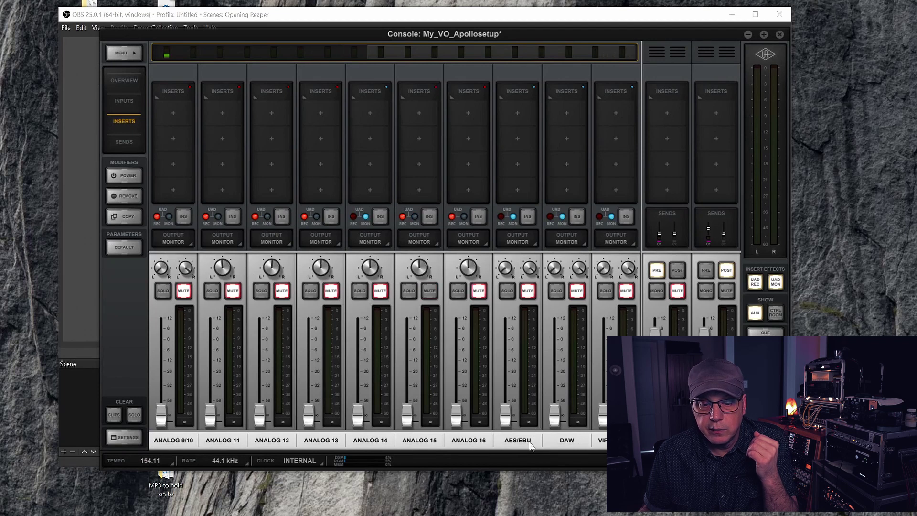
mouse_move(554, 414)
left_mouse_down()
mouse_move(559, 372)
mouse_move(557, 412)
left_mouse_up()
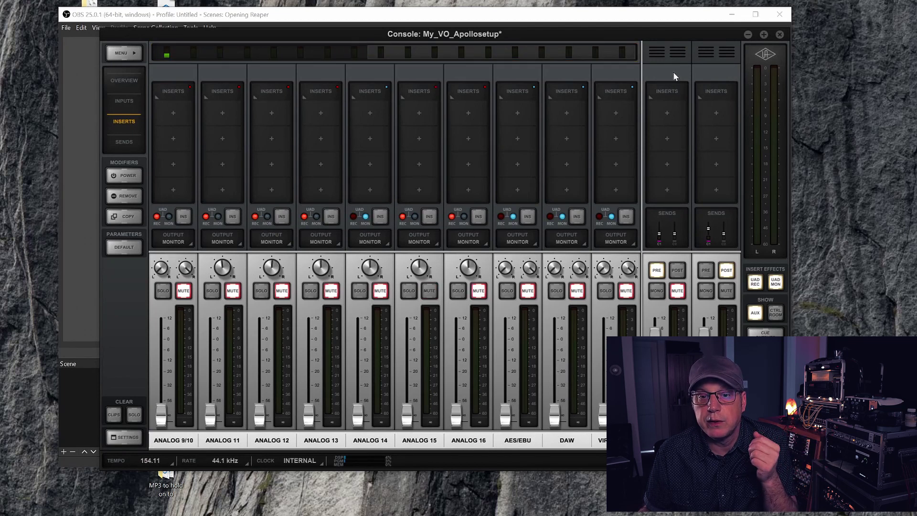
left_click(520, 8)
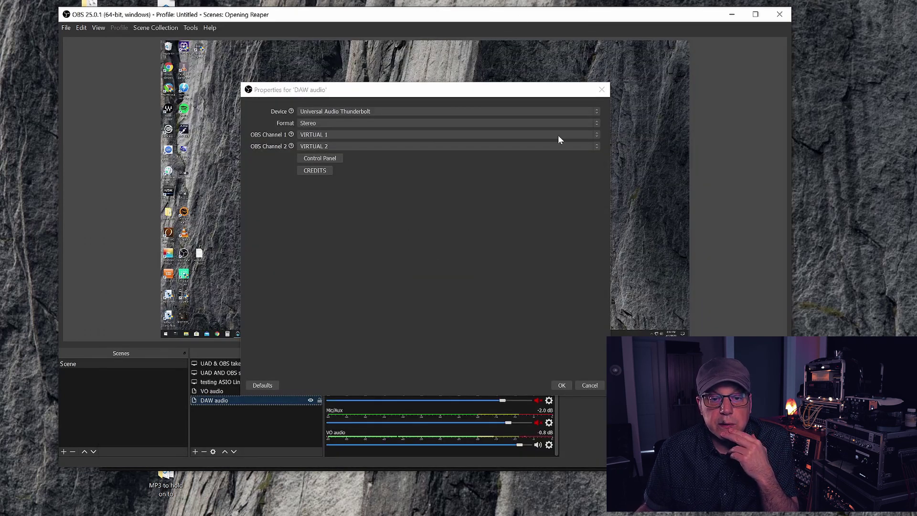
- Close the DAW audio properties and add a new ASIO audio source named 'ASIO test 2'
left_click(601, 90)
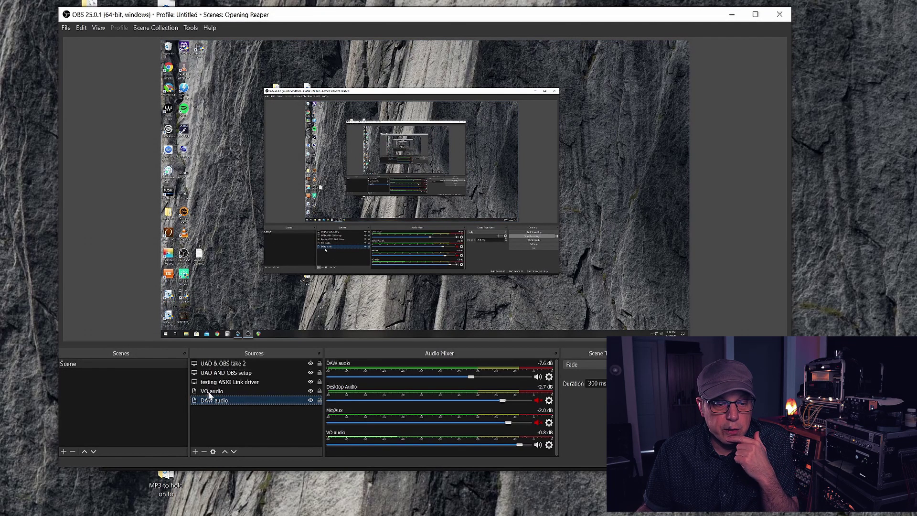
left_click(195, 451)
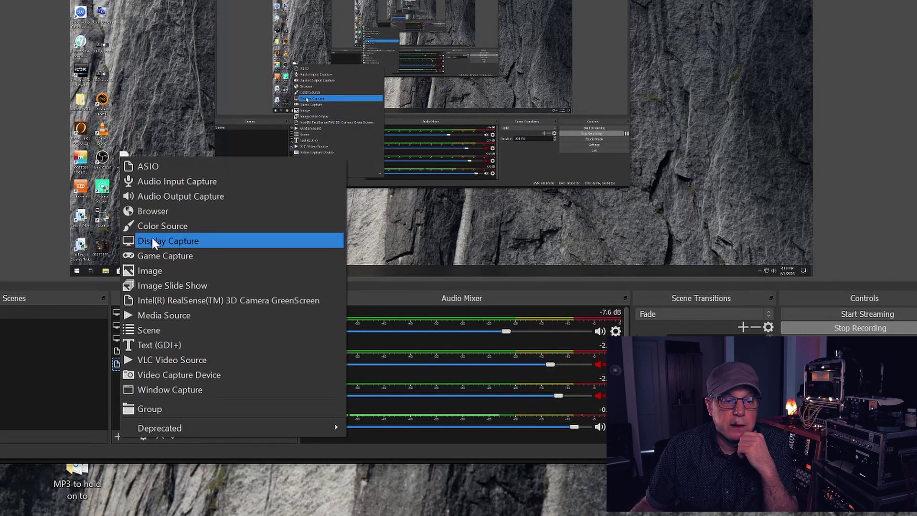
left_click(155, 164)
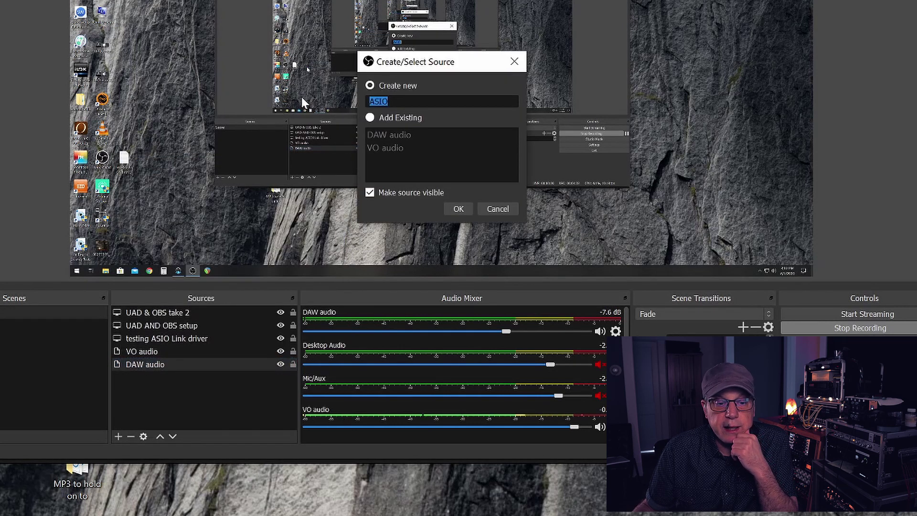
left_click(388, 101)
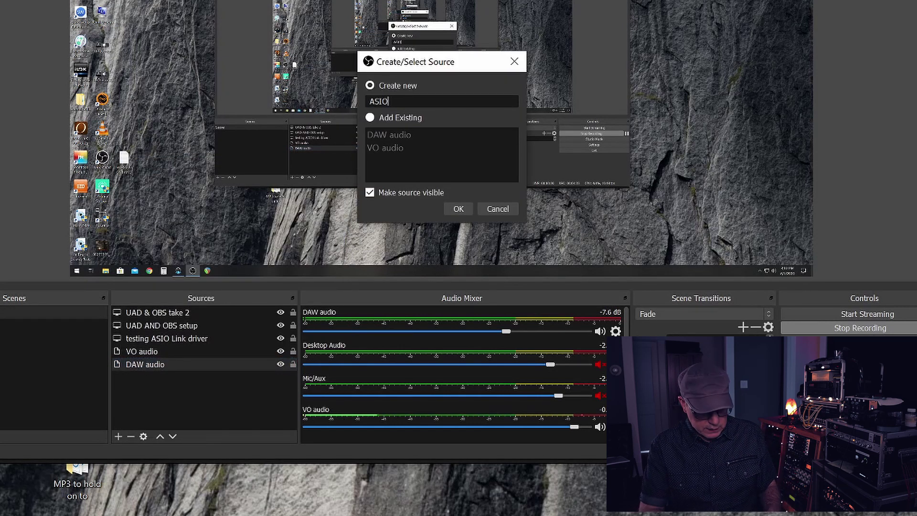
type("test 2")
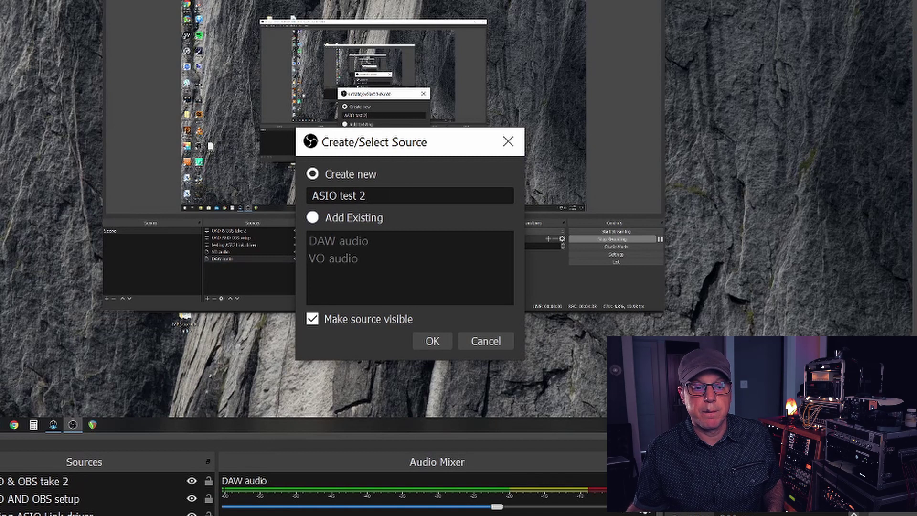
left_click(437, 340)
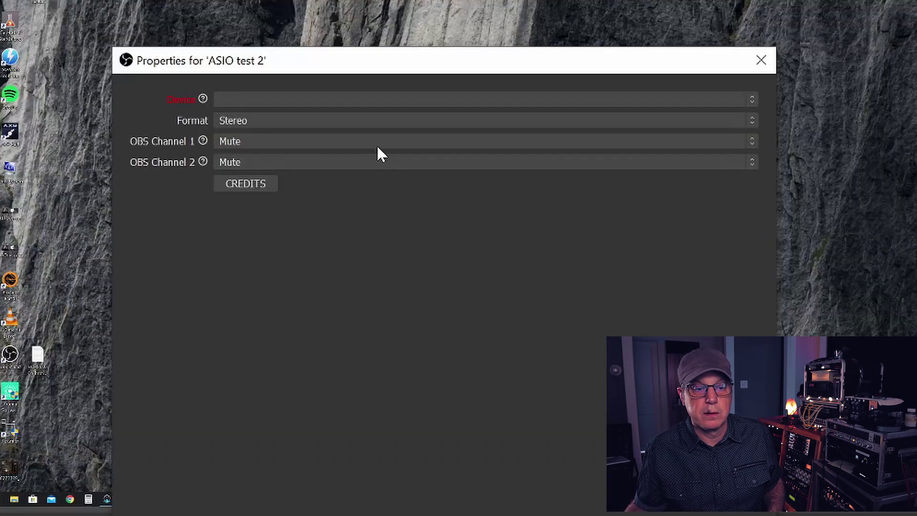
- Set the device to Universal Audio Thunderbolt and format to Mono, leaving OBS Channel 1 on Mute
left_click(238, 100)
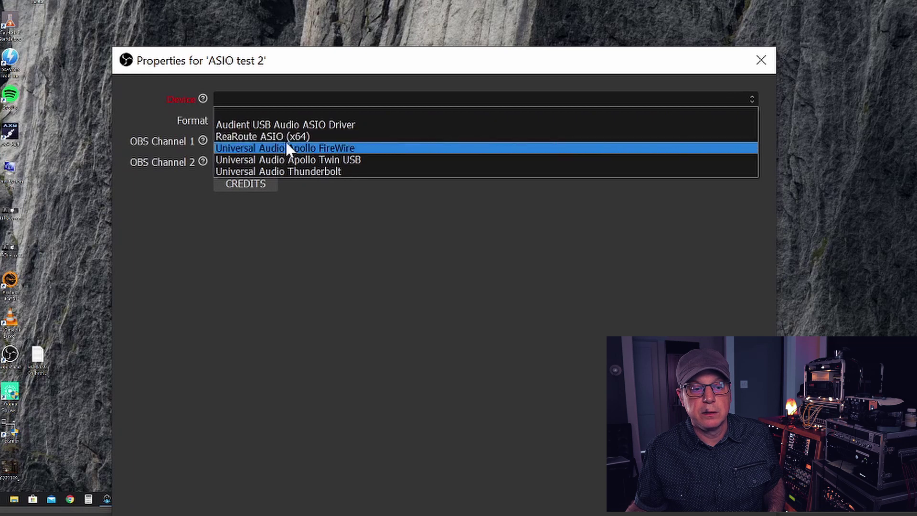
left_click(332, 173)
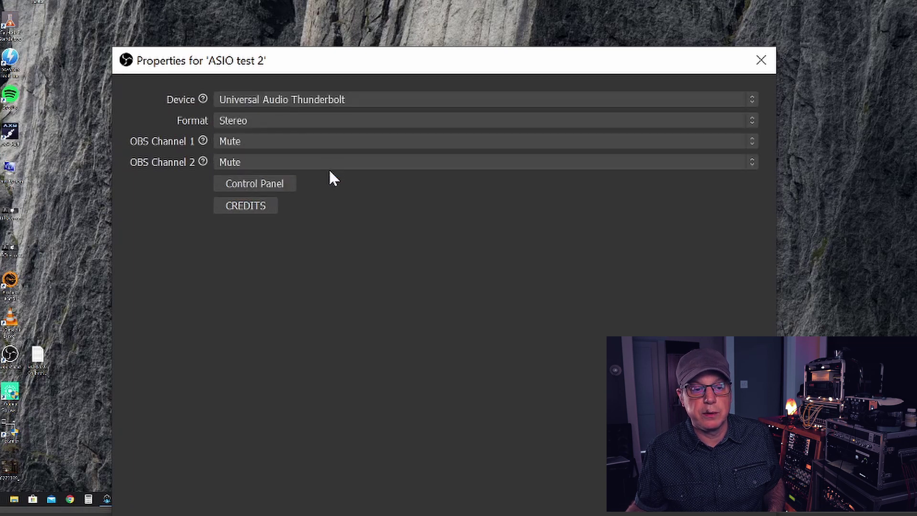
left_click(287, 141)
left_click(278, 118)
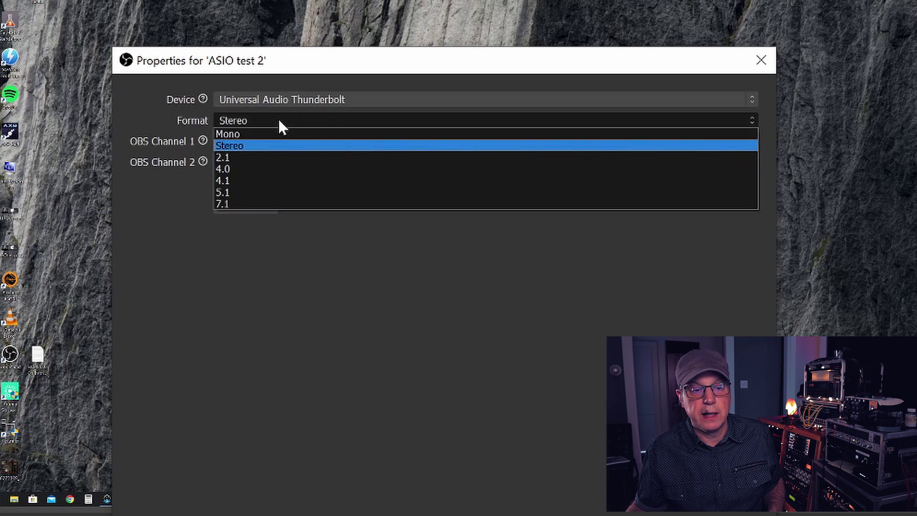
left_click(274, 132)
left_click(273, 138)
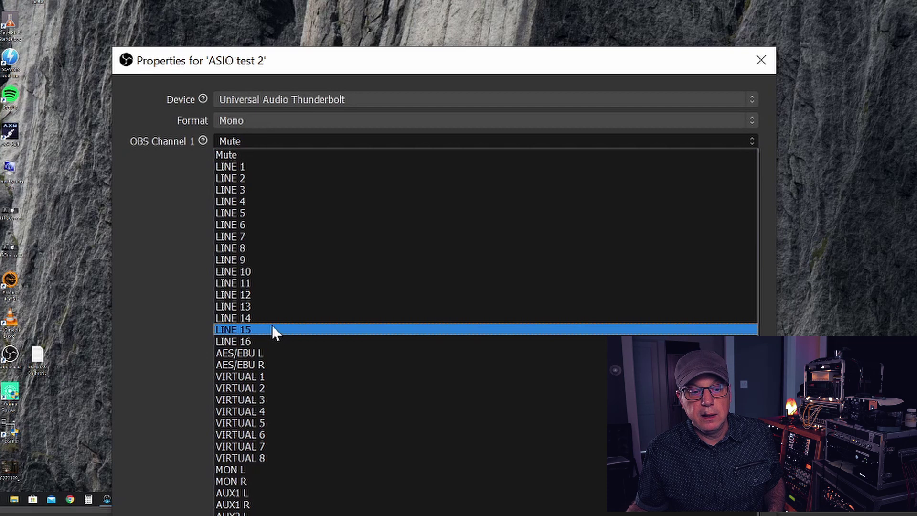
left_click(187, 181)
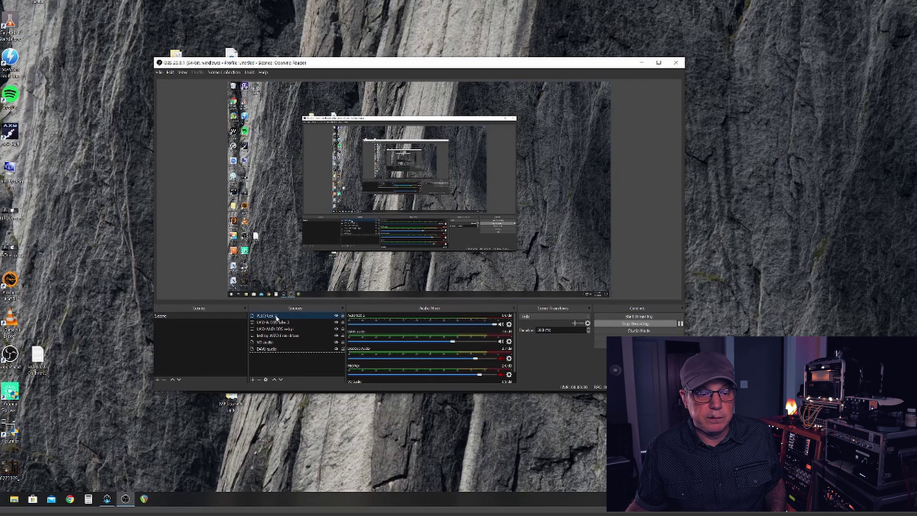
- Remove the ASIO test 2 source and confirm with Yes
right_click(276, 317)
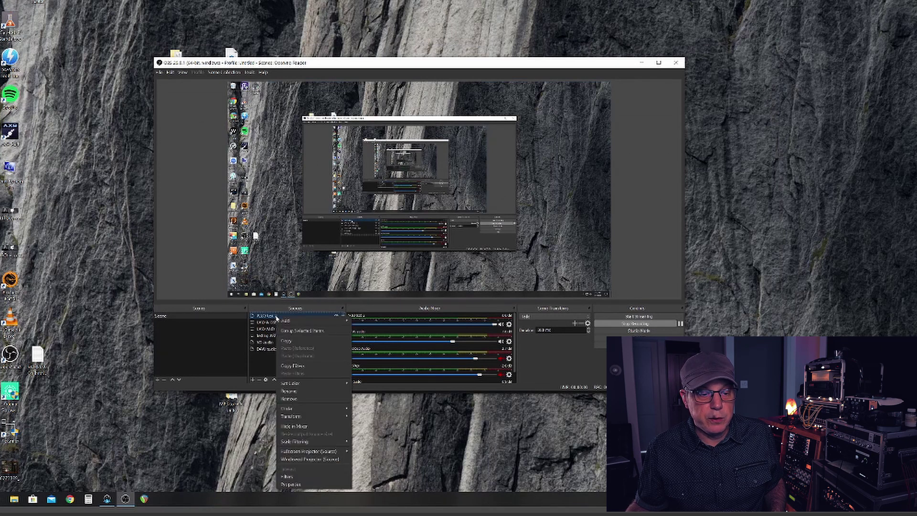
left_click(289, 399)
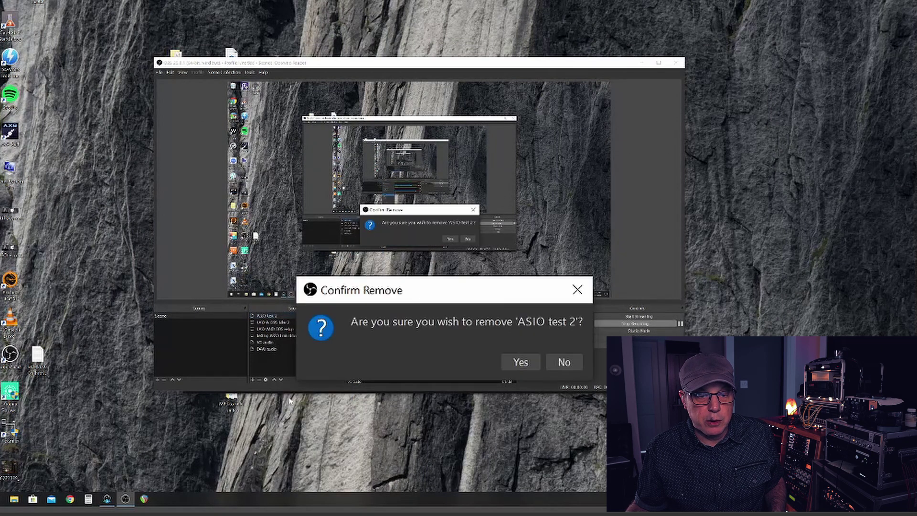
left_click(509, 361)
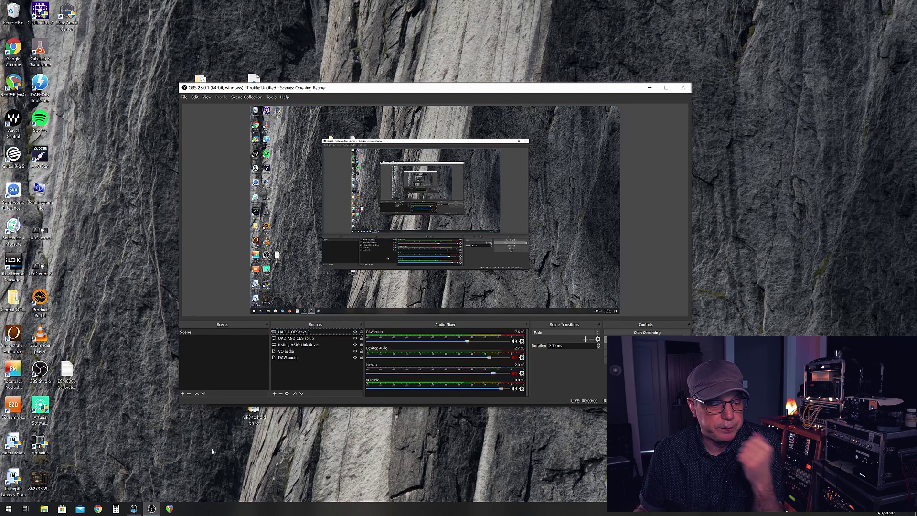
mouse_move(134, 509)
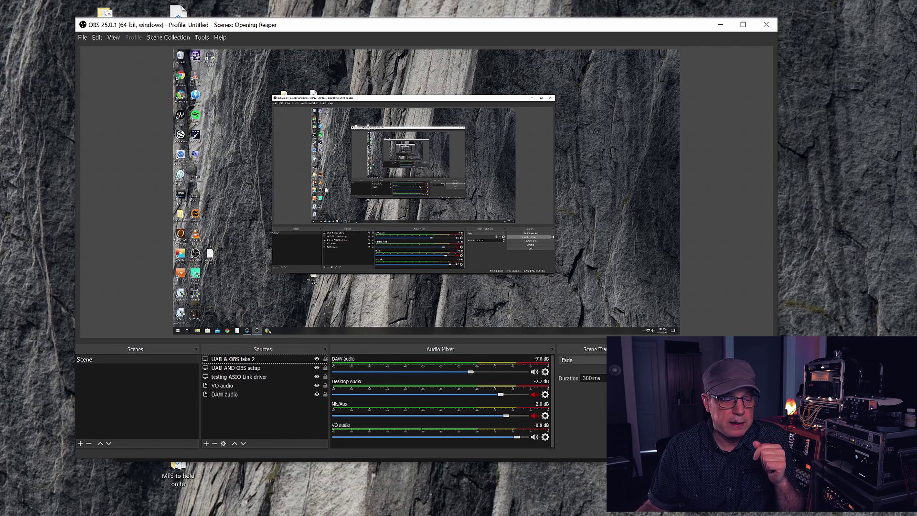
- In UAD Console, open the VO channel's Neve 88RS insert and toggle its gate/expander off and on
key("alt+Tab")
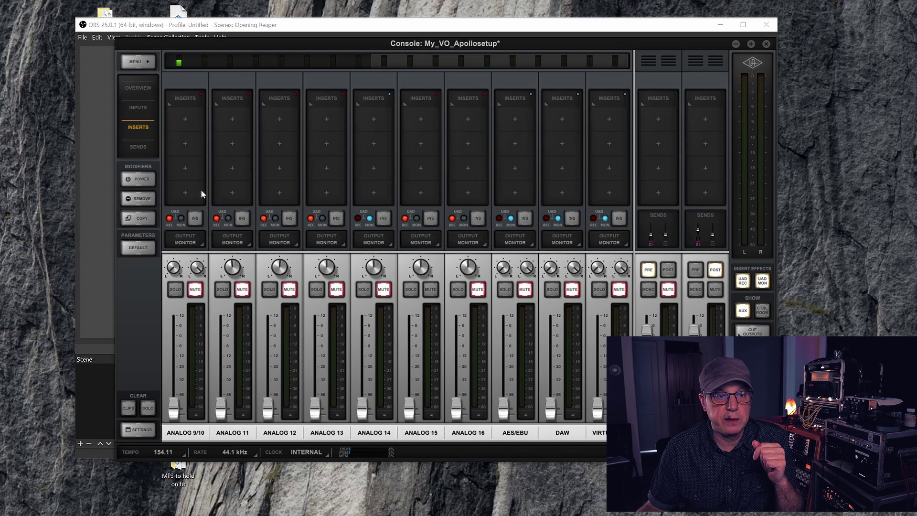
left_click(175, 70)
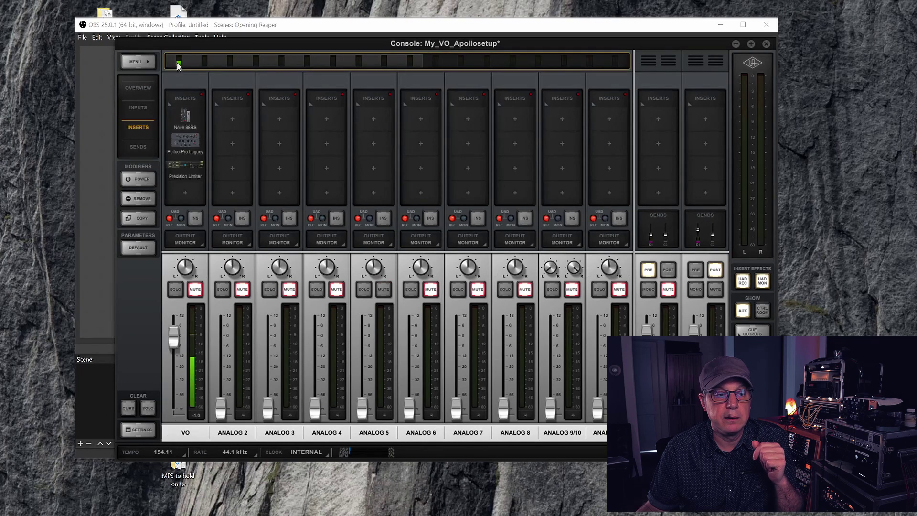
left_click(187, 109)
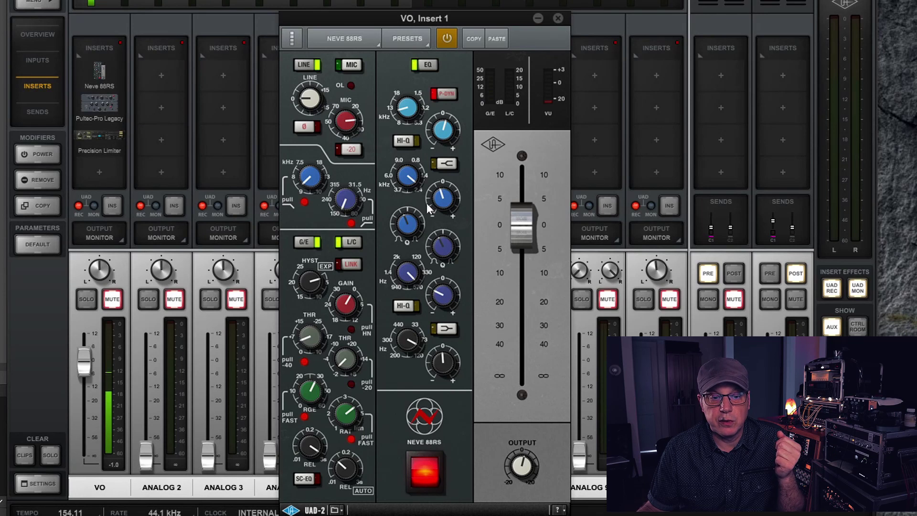
left_click(305, 241)
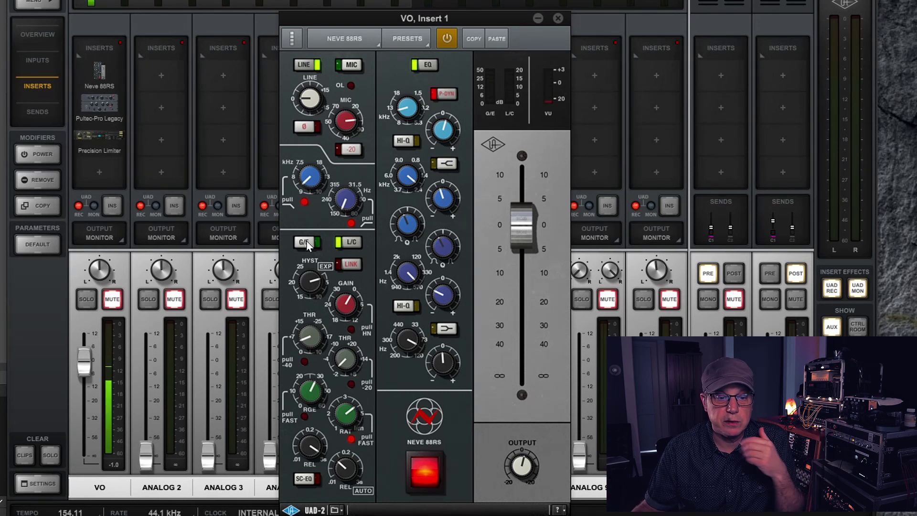
left_click(306, 242)
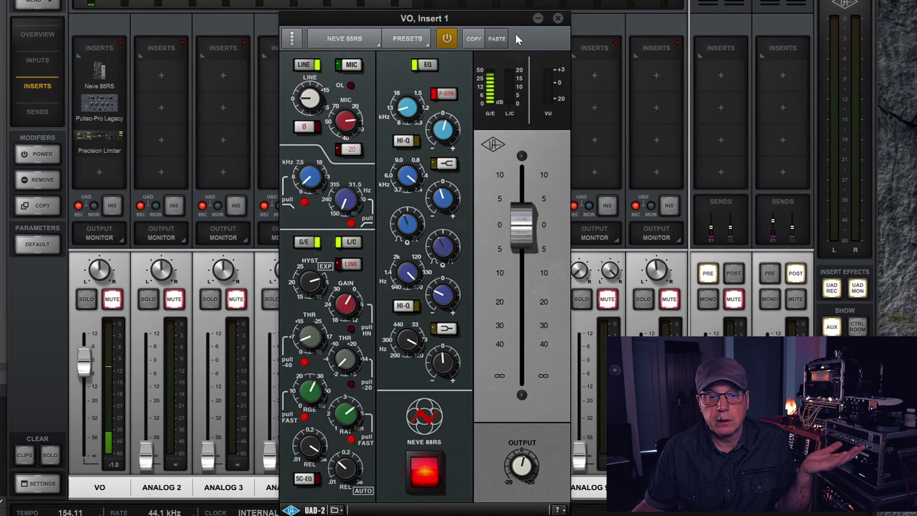
left_click(553, 19)
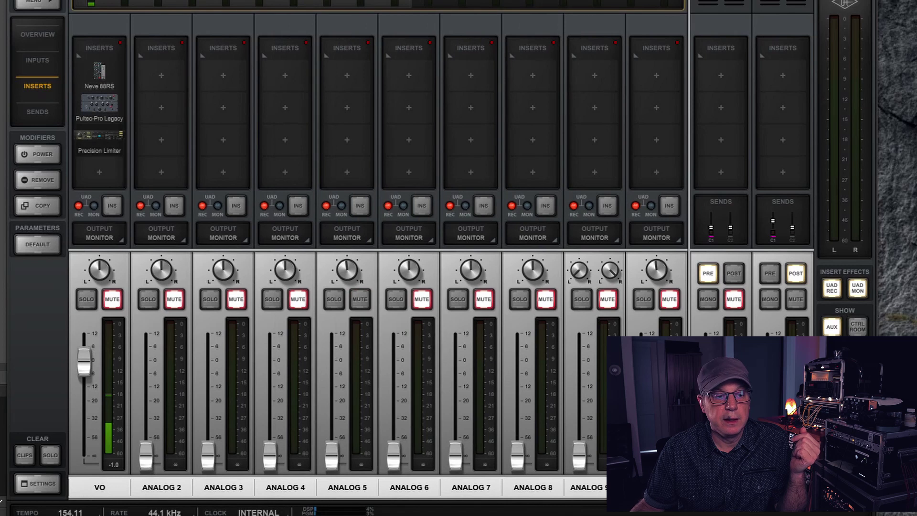
left_click(92, 99)
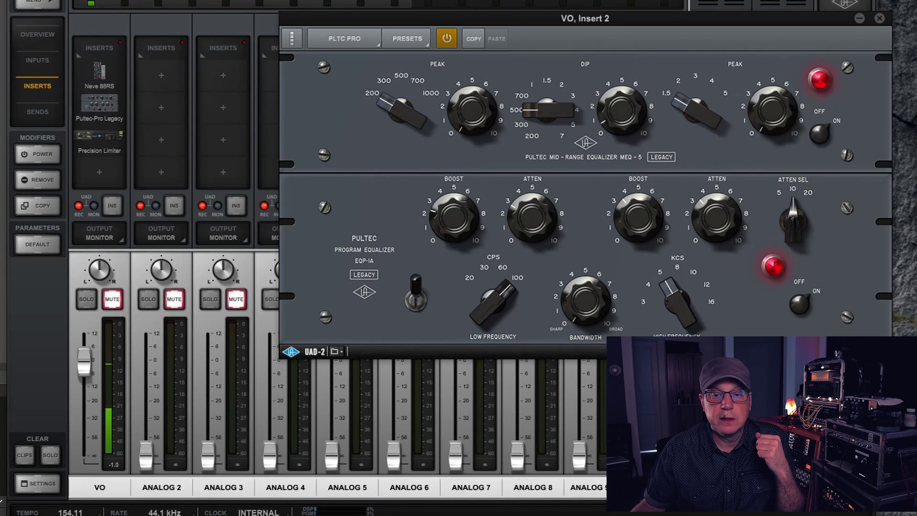
left_click(879, 19)
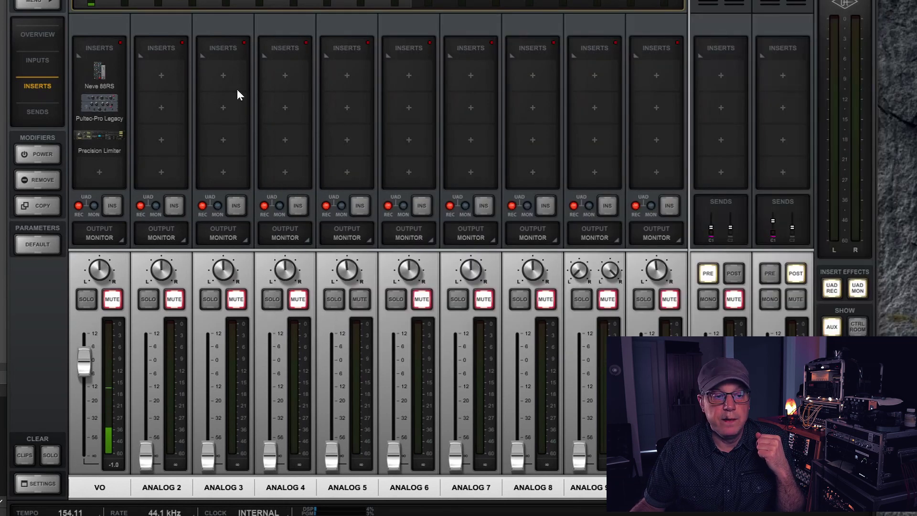
left_click(101, 134)
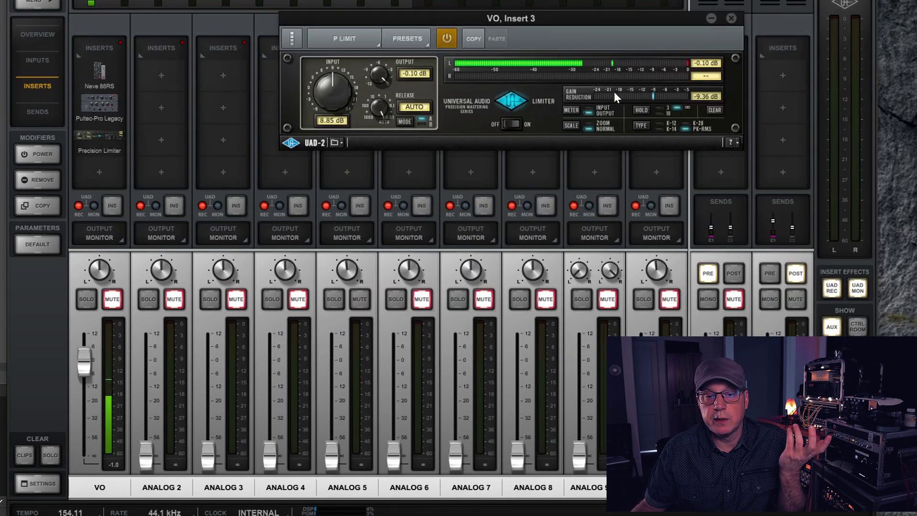
left_click(732, 18)
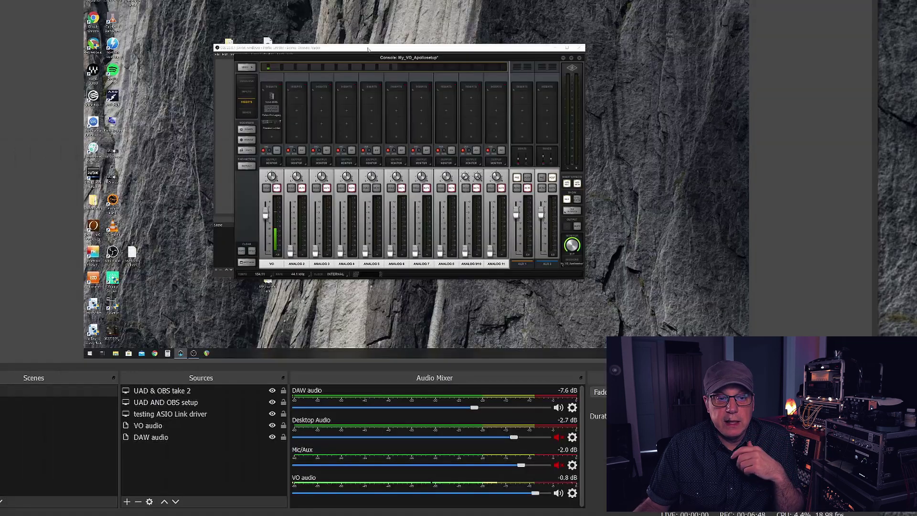
- Switch back to OBS Studio and select the testing ASIO Link driver source
key("alt+Tab")
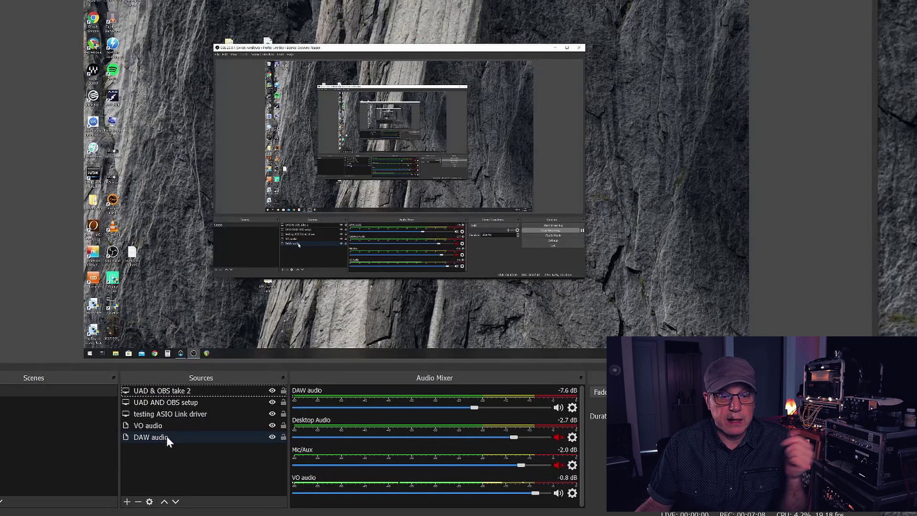
left_click(193, 413)
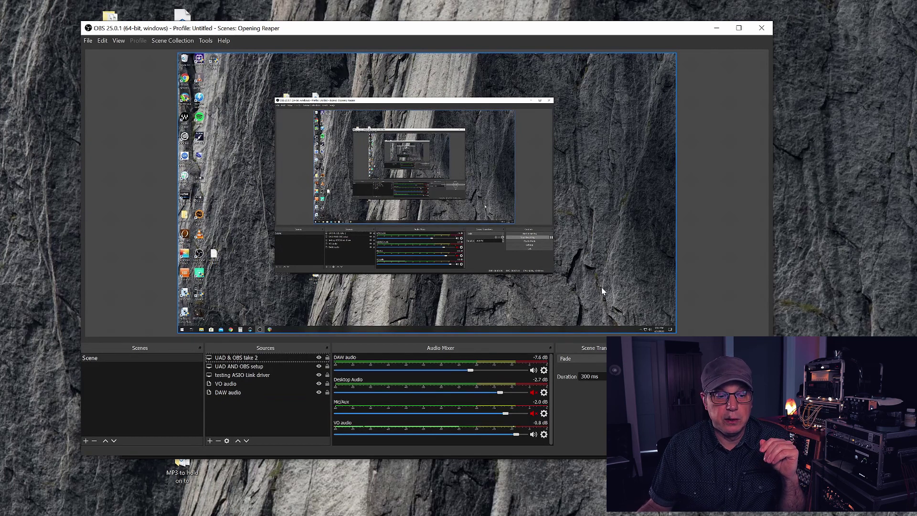
left_click(208, 440)
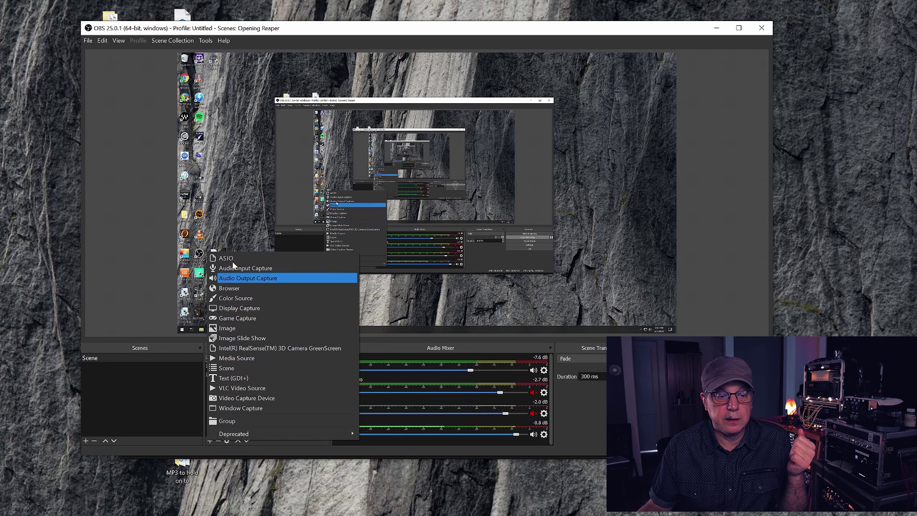
left_click(234, 260)
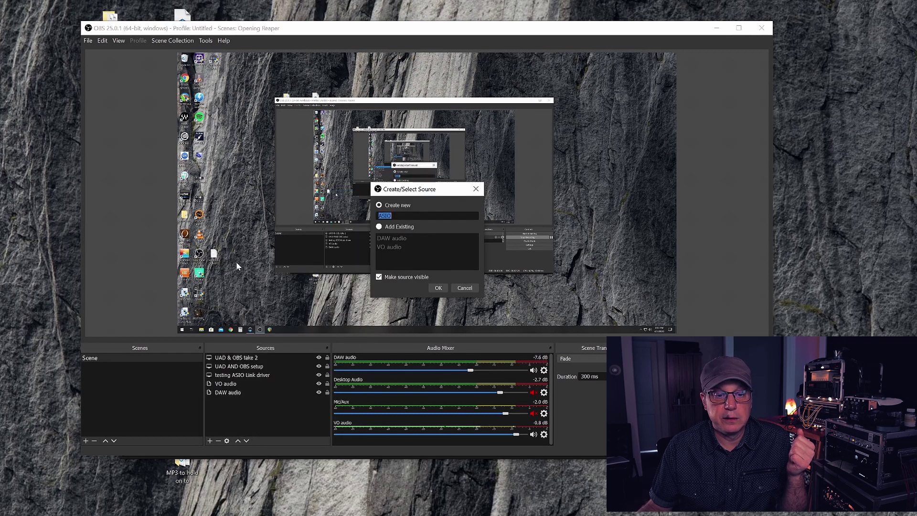
left_click(477, 189)
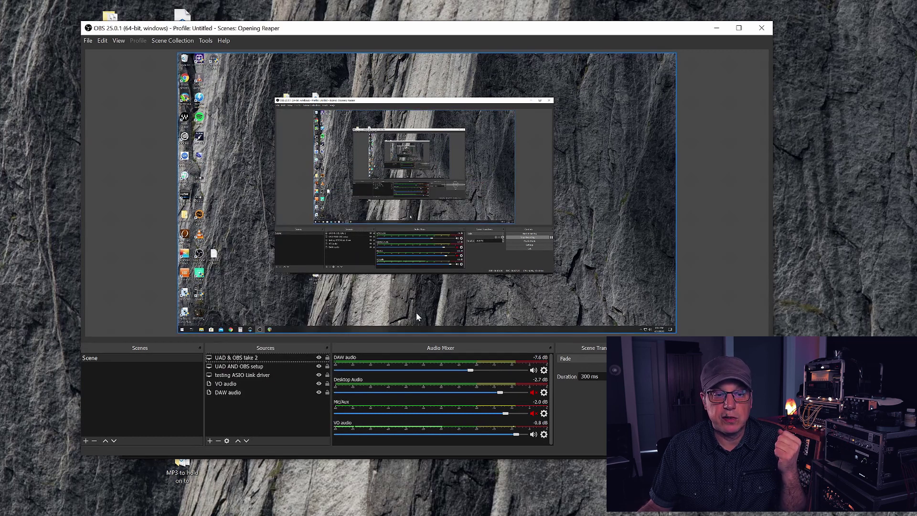